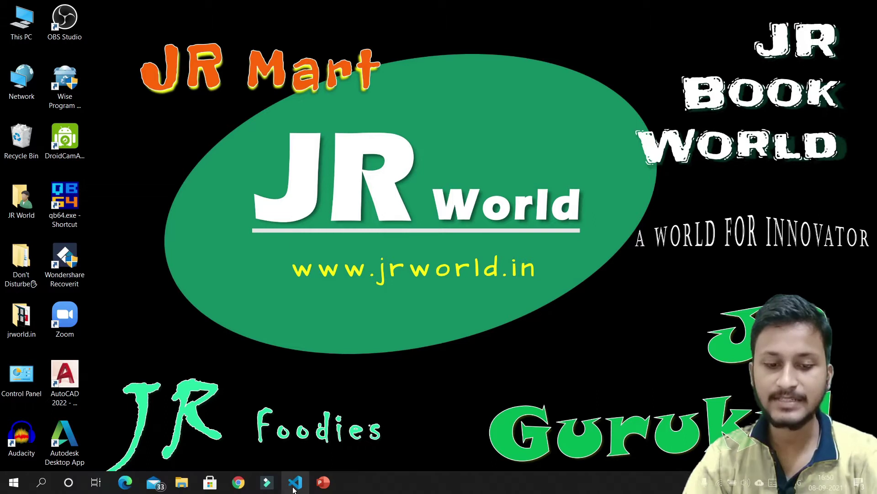
Step: Launch PowerPoint and start a new blank presentation
{"action": "left_click", "coordinate": [318, 487]}
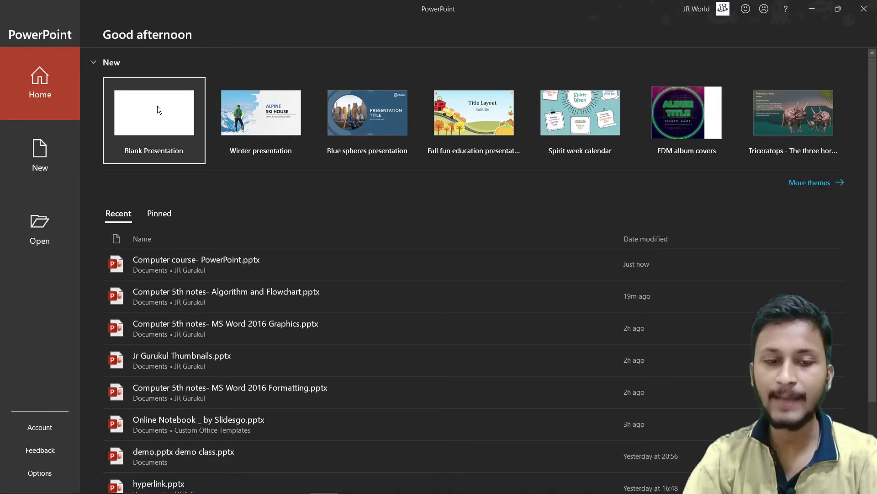
{"action": "left_click", "coordinate": [158, 106]}
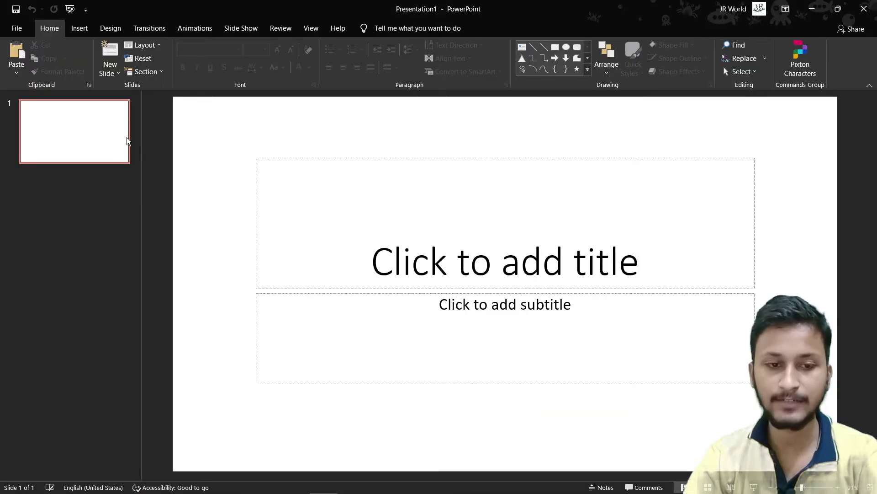
{"action": "right_click", "coordinate": [105, 140]}
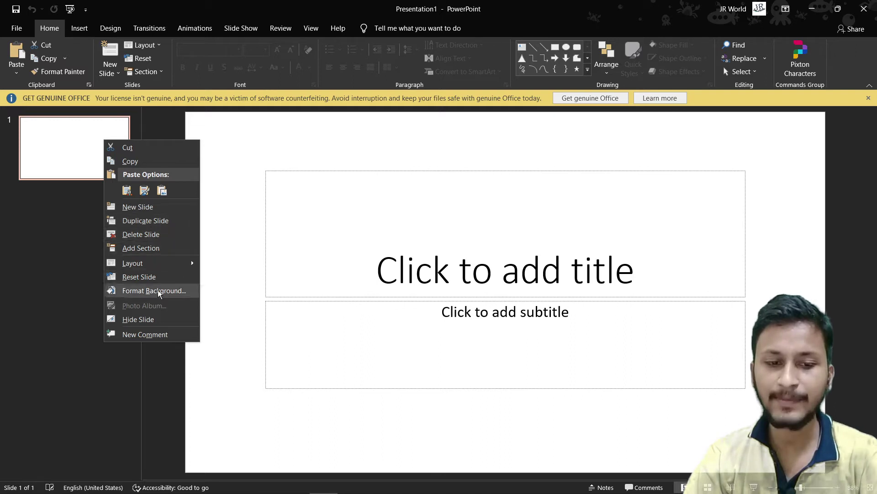
{"action": "left_click", "coordinate": [69, 168]}
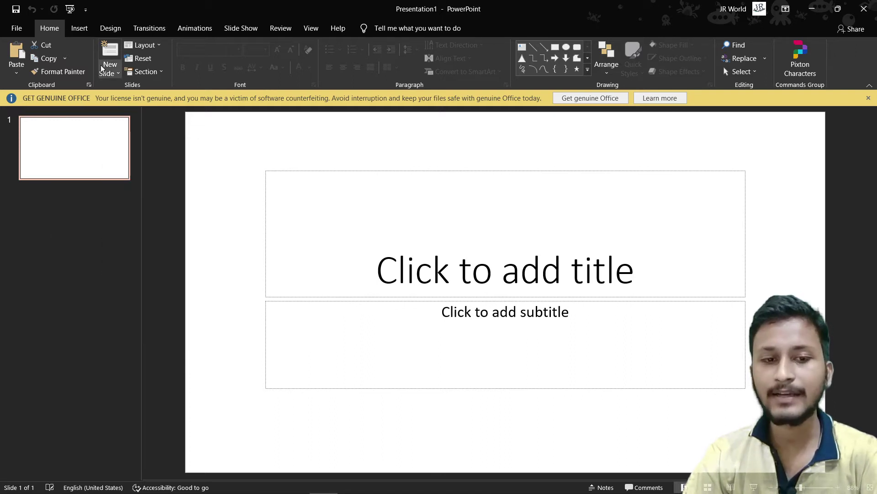
Step: Add a second slide and switch its layout to Blank
{"action": "left_click", "coordinate": [110, 52]}
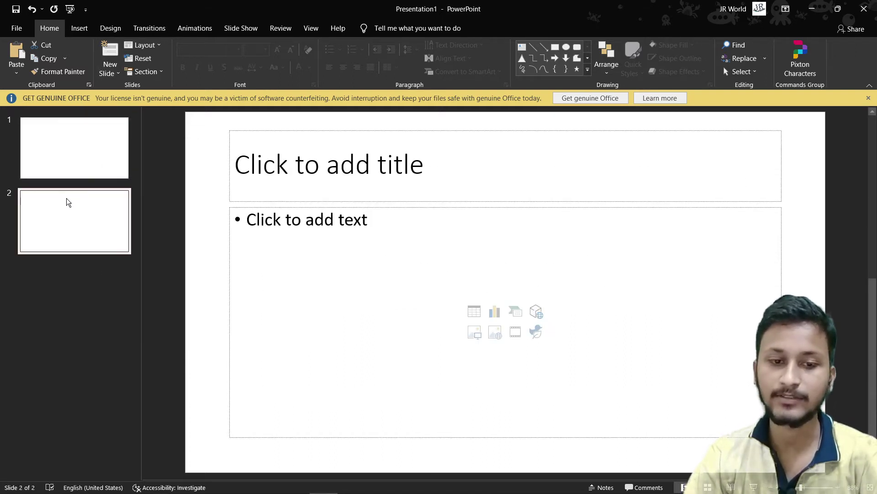
{"action": "right_click", "coordinate": [117, 230]}
{"action": "right_click", "coordinate": [85, 211]}
{"action": "mouse_move", "coordinate": [113, 333]}
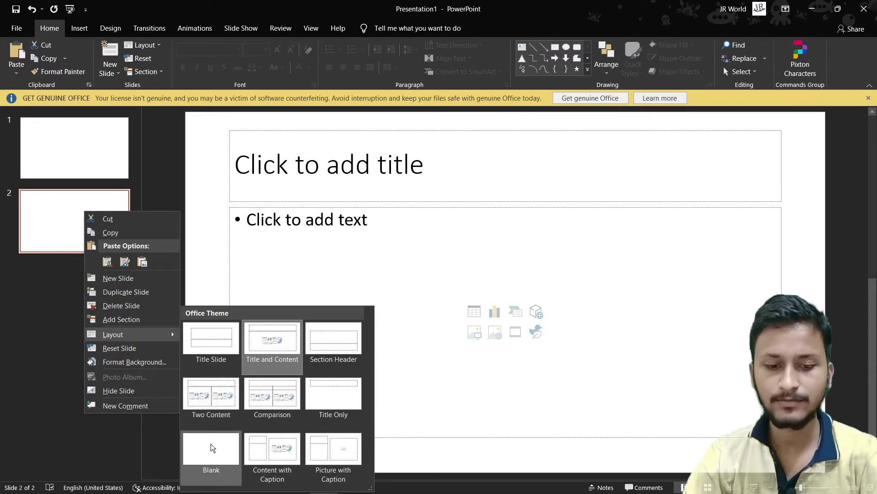
{"action": "left_click", "coordinate": [210, 448]}
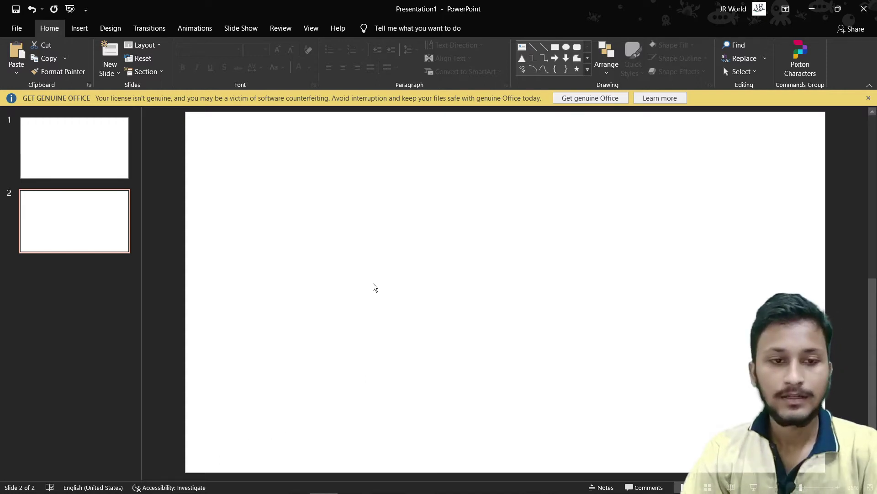
{"action": "left_click", "coordinate": [90, 29]}
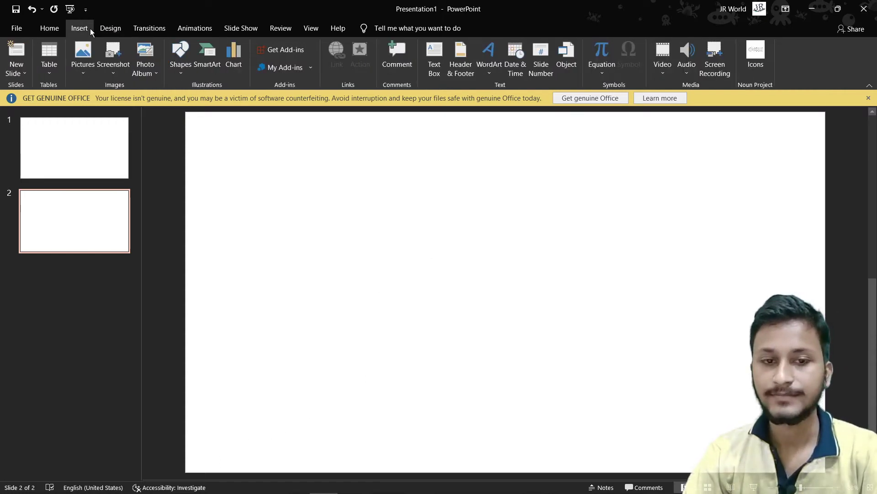
{"action": "left_click", "coordinate": [52, 72]}
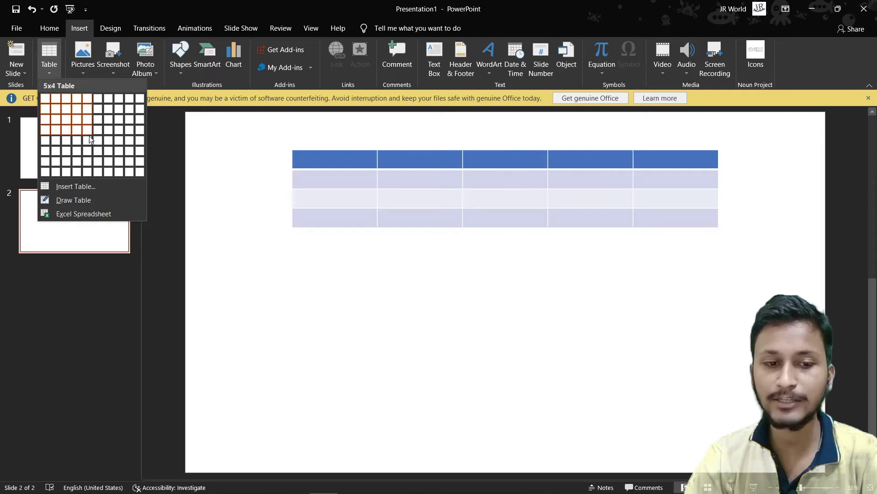
{"action": "left_click", "coordinate": [111, 151]}
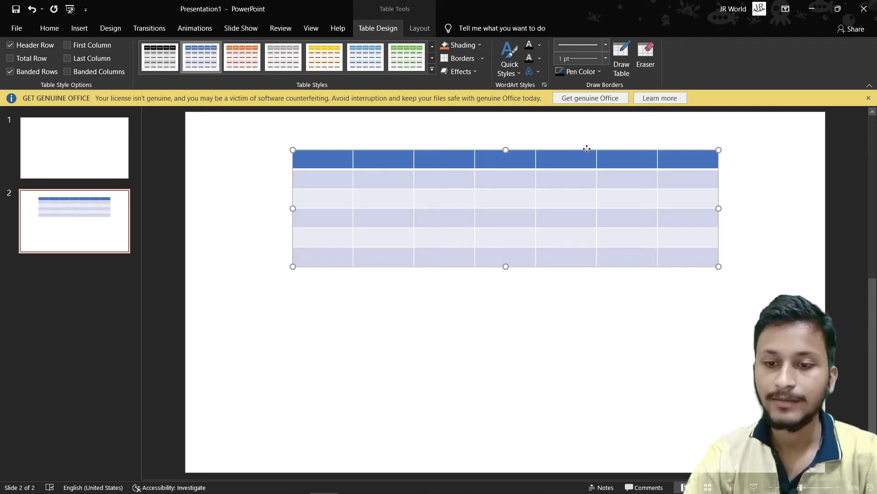
{"action": "key", "text": "Delete"}
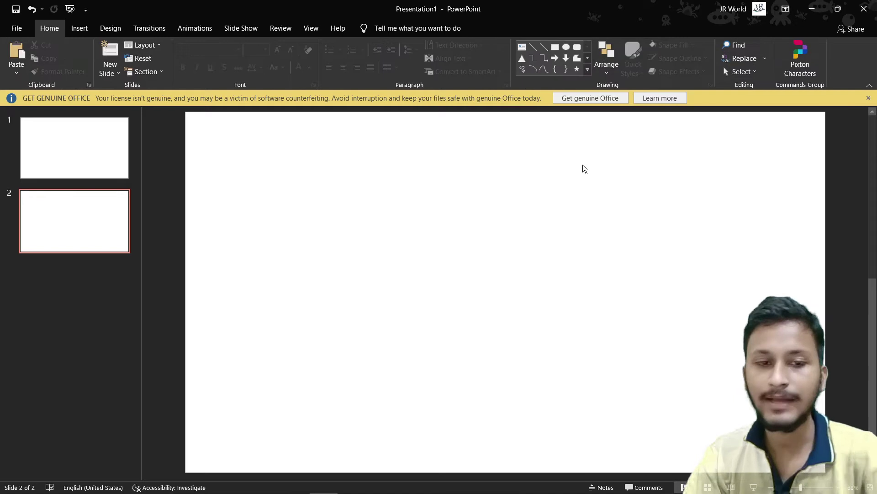
Step: Insert a 5-column, 6-row table on slide 2 and dismiss the Get Genuine Office bar
{"action": "left_click", "coordinate": [80, 29]}
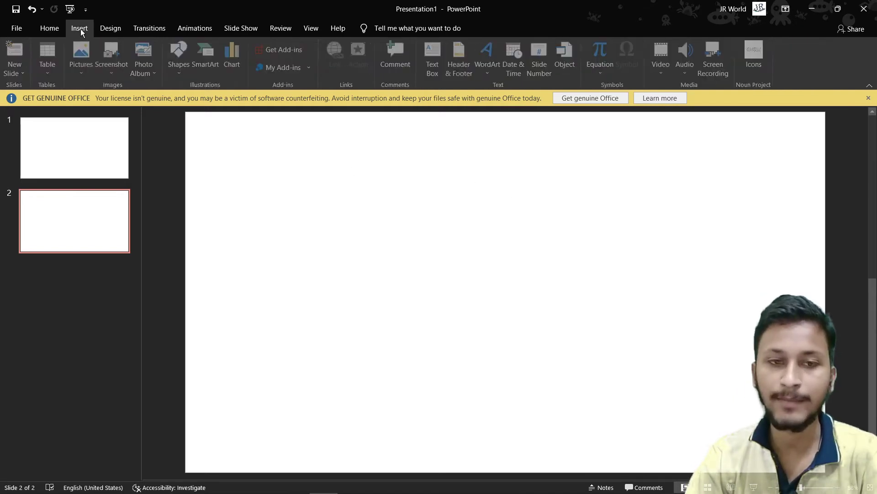
{"action": "left_click", "coordinate": [49, 68]}
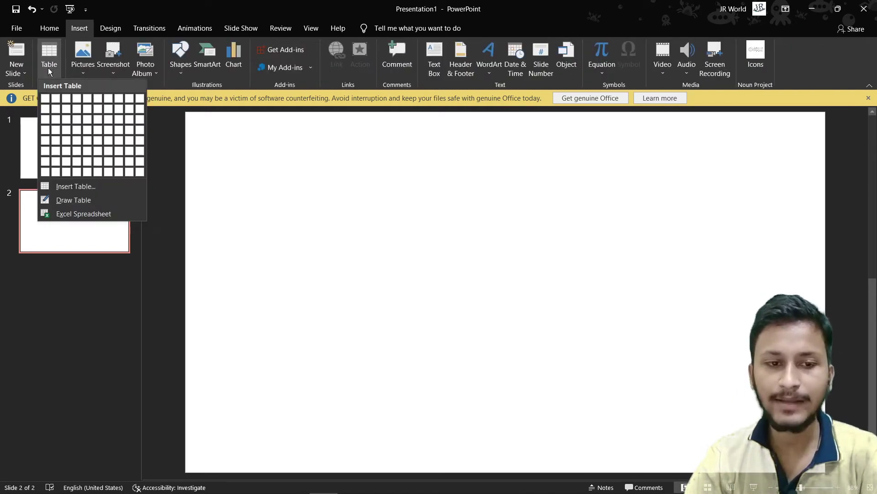
{"action": "left_click", "coordinate": [76, 187]}
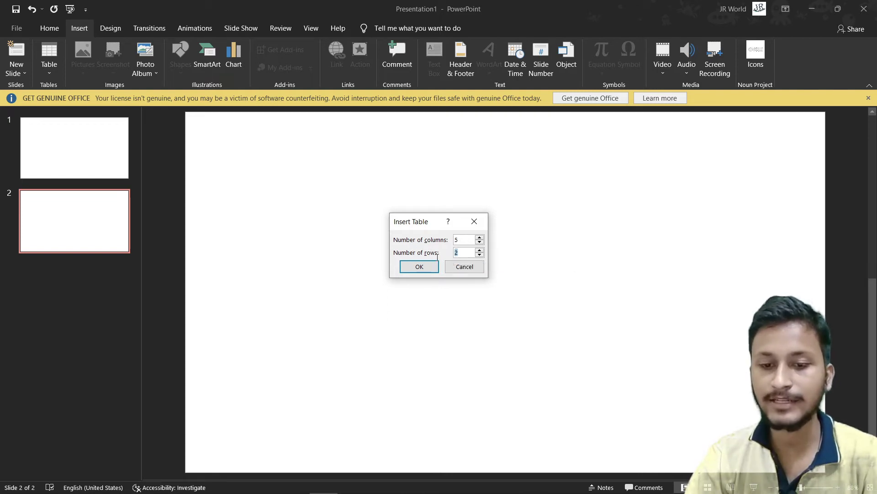
{"action": "type", "text": "6"}
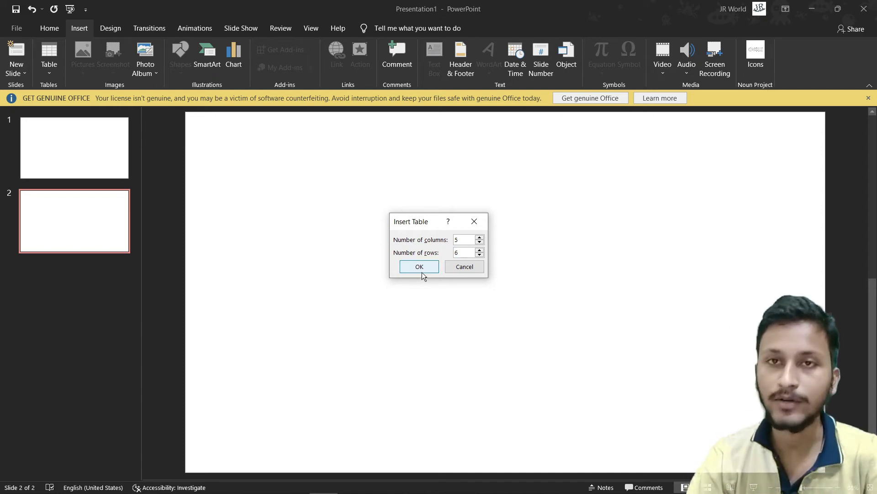
{"action": "left_click", "coordinate": [422, 270]}
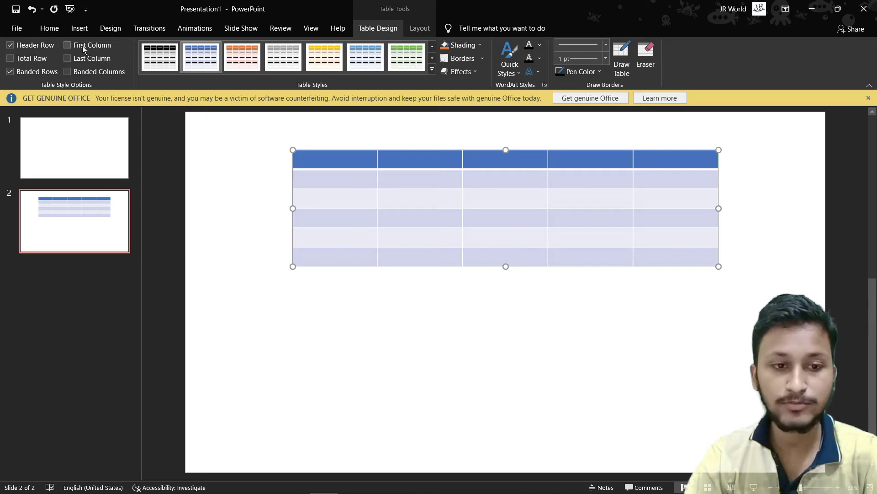
{"action": "left_click", "coordinate": [868, 98]}
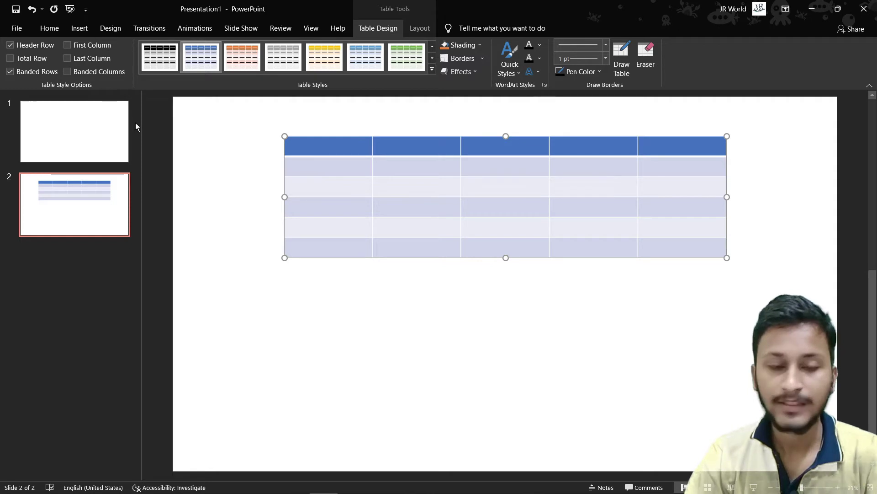
Step: Compare Header Row and Banded Rows on and off, leaving Banded Rows unchecked
{"action": "left_click", "coordinate": [12, 46]}
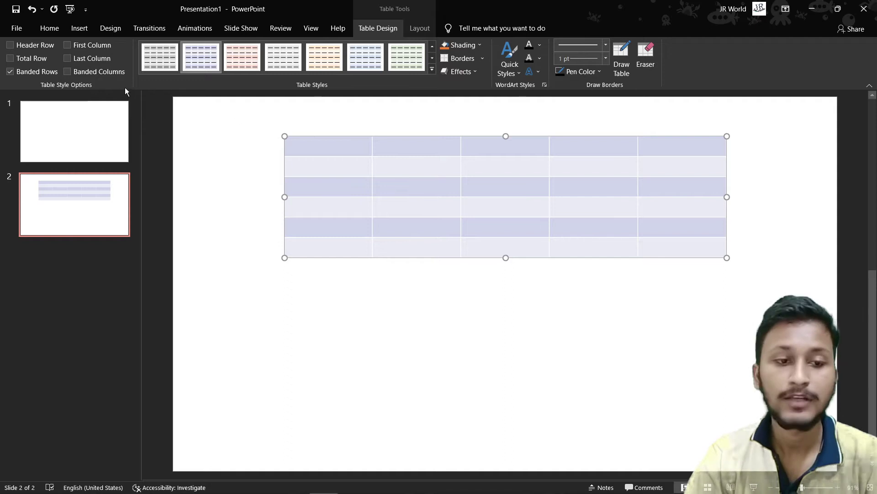
{"action": "left_click", "coordinate": [10, 46]}
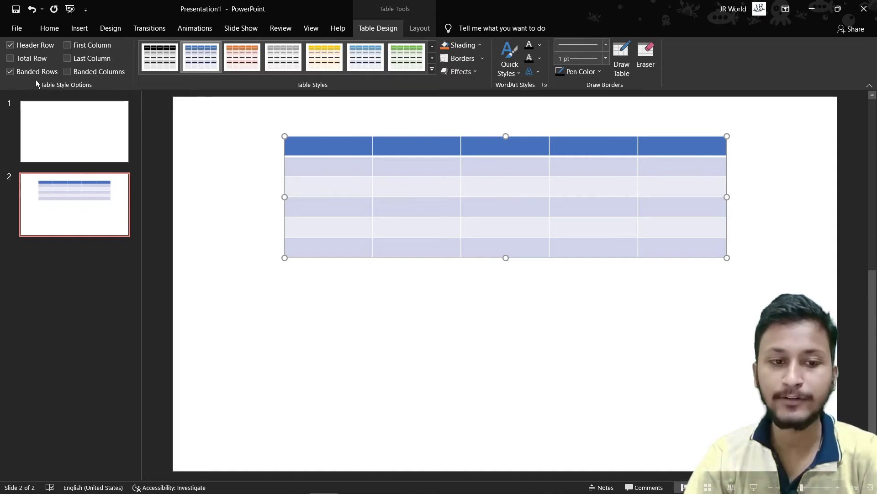
{"action": "left_click", "coordinate": [9, 72]}
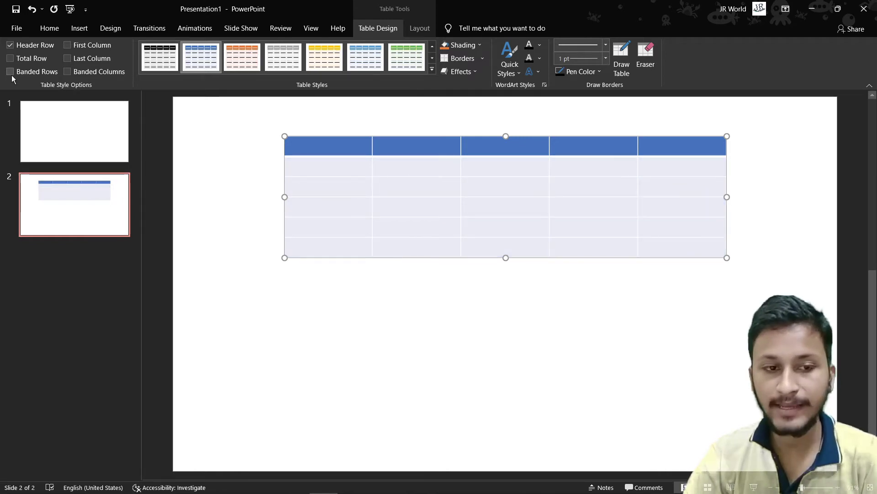
{"action": "left_click", "coordinate": [10, 72]}
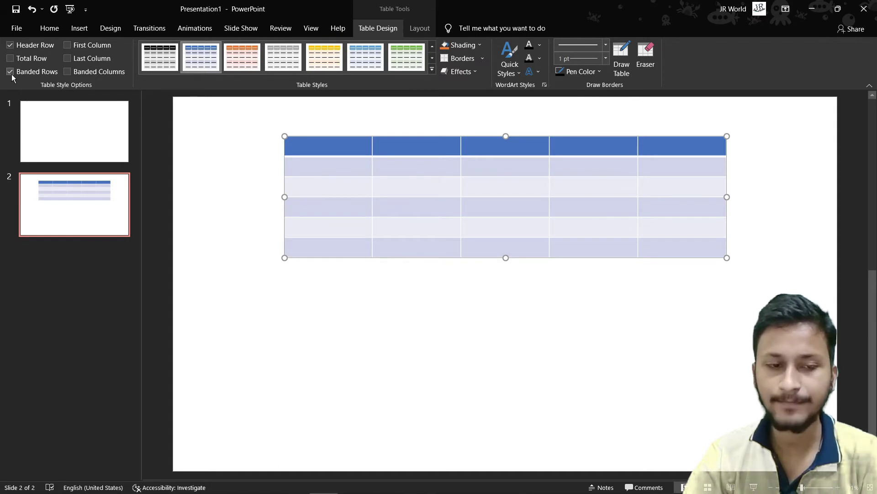
{"action": "left_click", "coordinate": [12, 75]}
{"action": "left_click", "coordinate": [11, 75]}
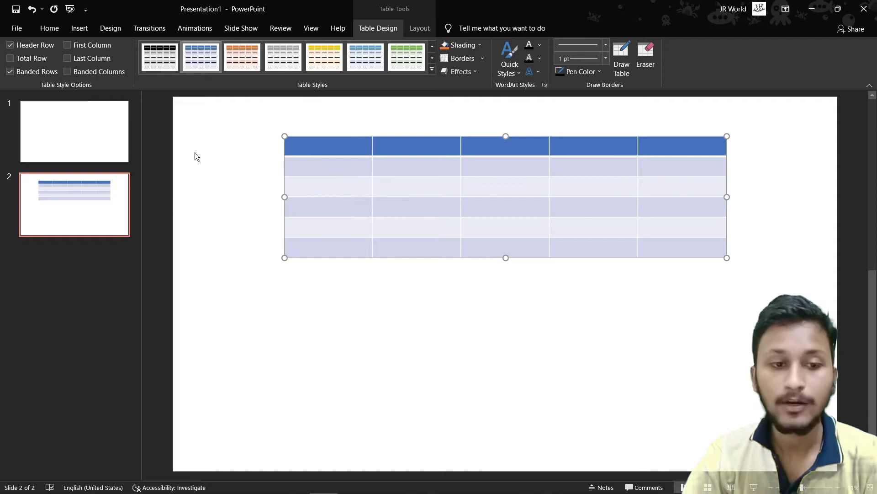
{"action": "left_click", "coordinate": [10, 72]}
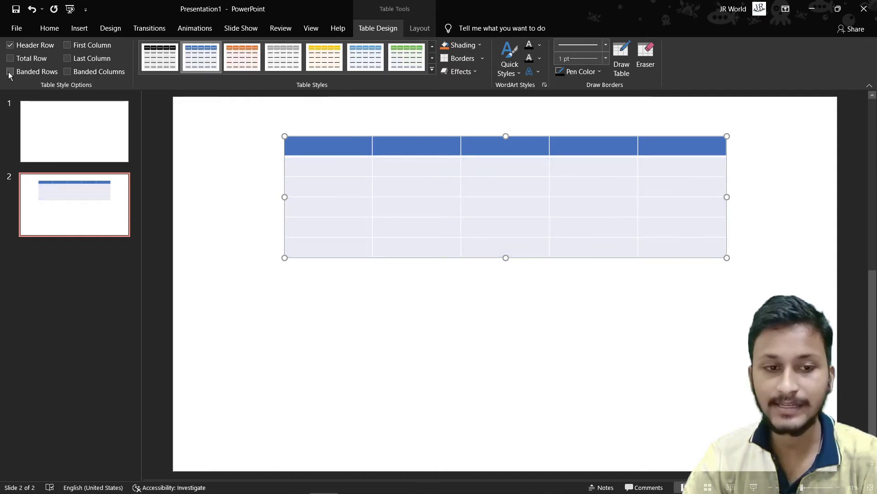
Step: Recheck Banded Rows, try Total Row and First Column, then enable Last Column emphasis
{"action": "left_click", "coordinate": [10, 72]}
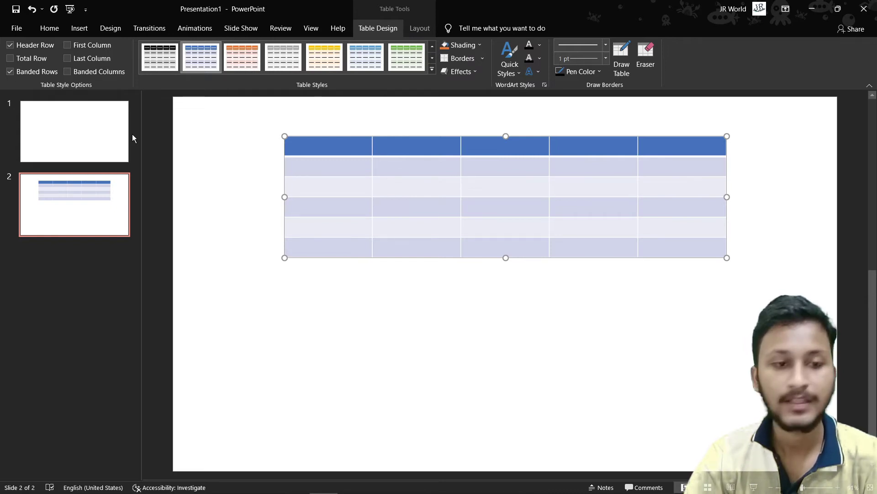
{"action": "left_click", "coordinate": [10, 59]}
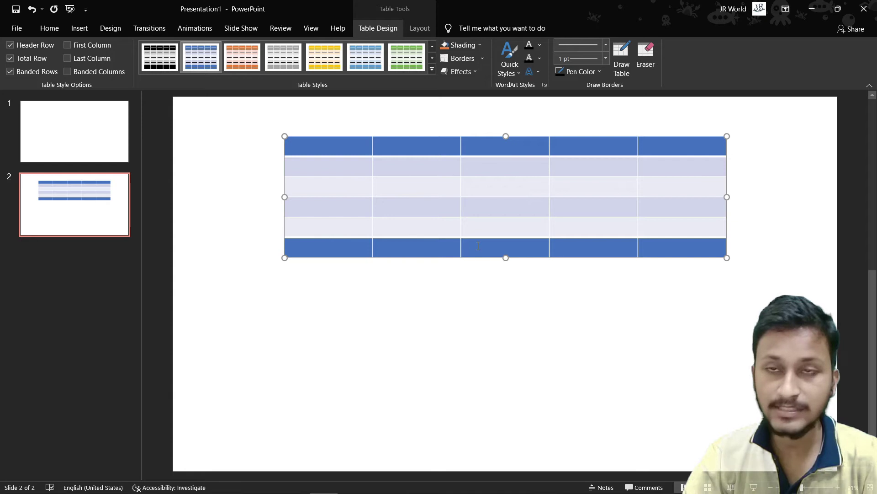
{"action": "left_click", "coordinate": [10, 59]}
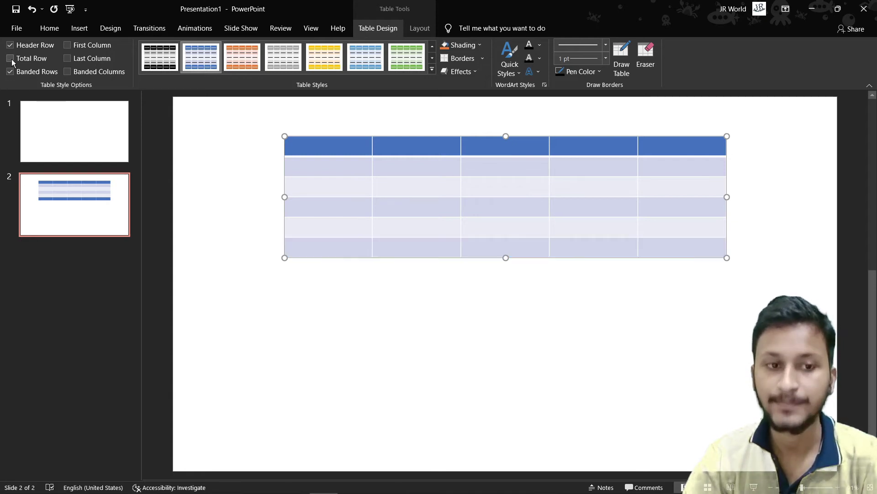
{"action": "left_click", "coordinate": [68, 45]}
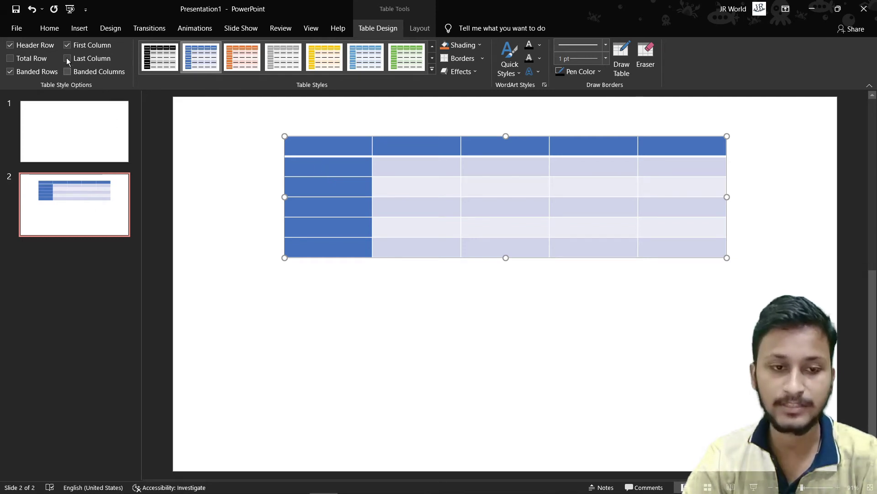
{"action": "left_click", "coordinate": [69, 44]}
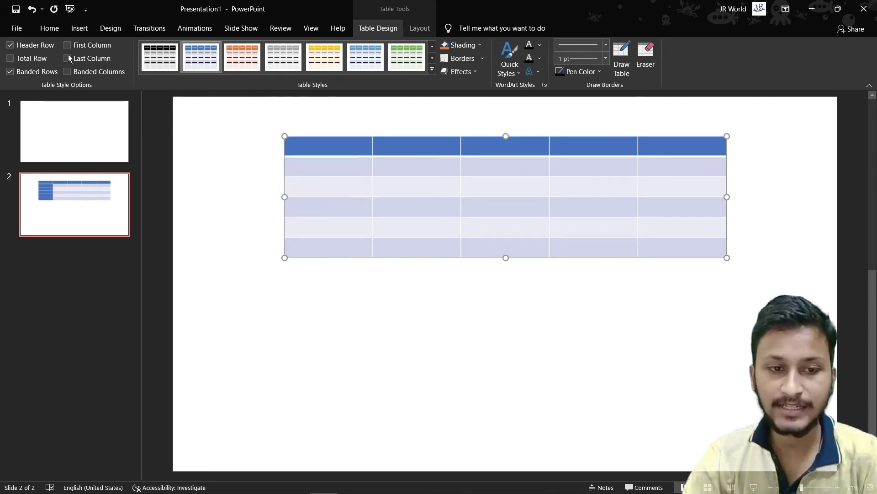
{"action": "left_click", "coordinate": [68, 58]}
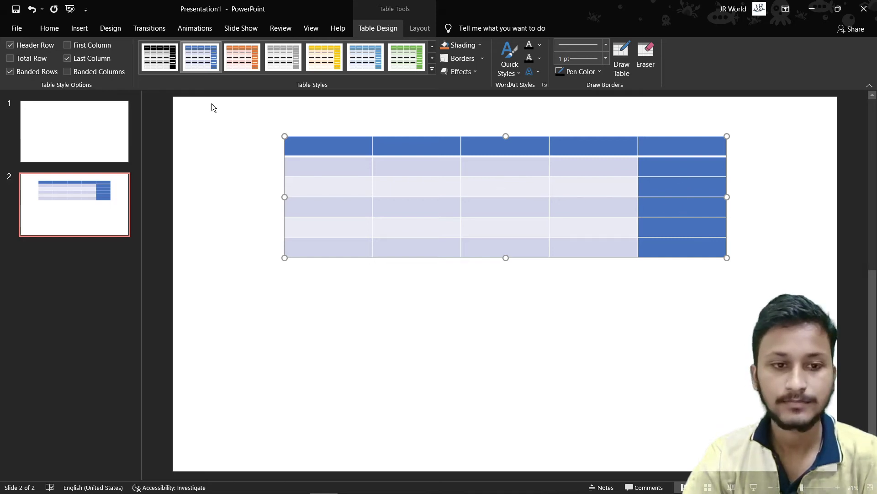
Step: Replace Last Column and Banded Rows with Banded Columns, and move the table to the lower right
{"action": "left_click", "coordinate": [67, 58]}
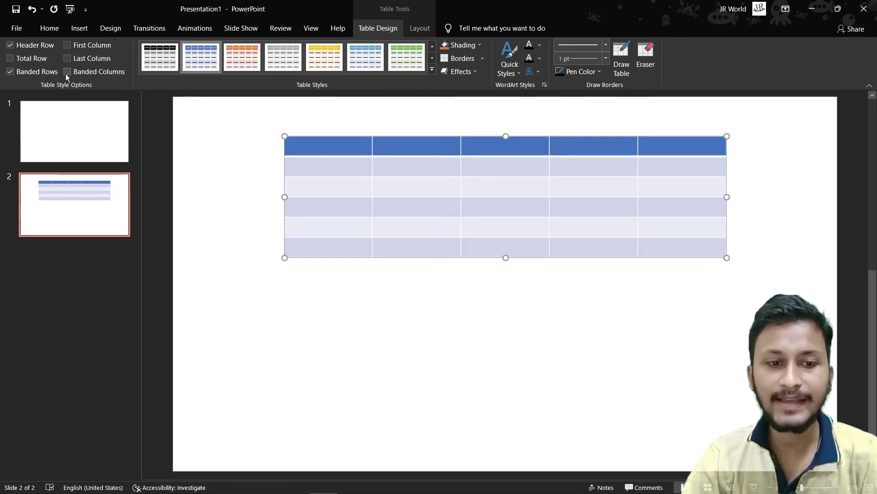
{"action": "left_click", "coordinate": [65, 74]}
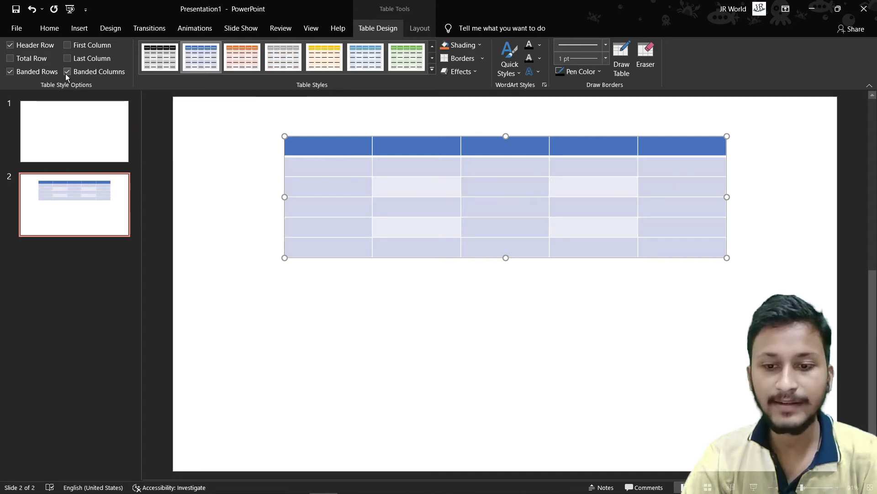
{"action": "left_click", "coordinate": [68, 73]}
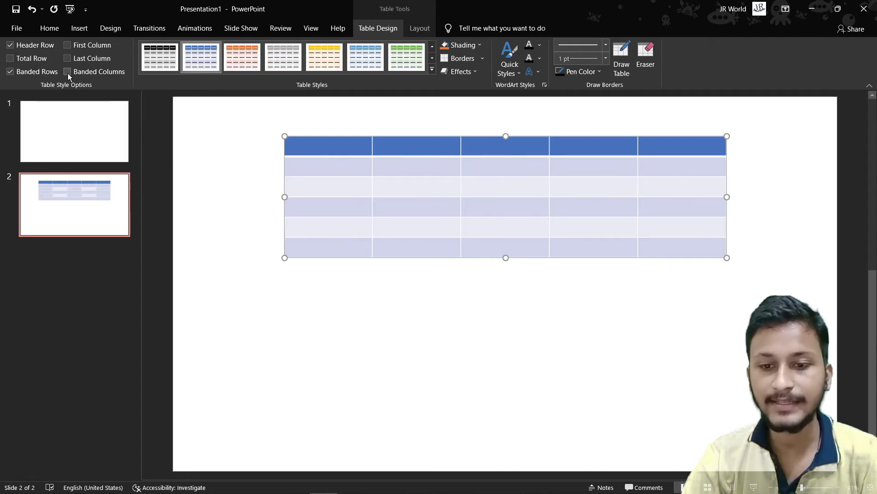
{"action": "left_click", "coordinate": [67, 73]}
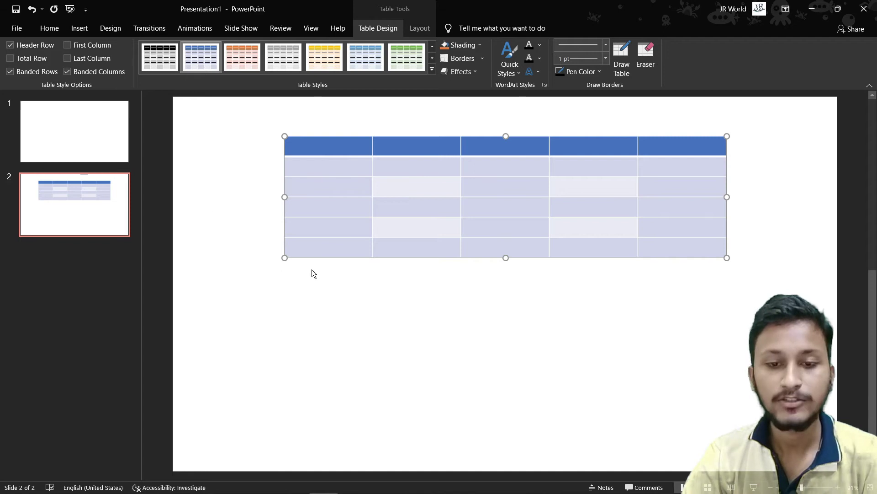
{"action": "left_click", "coordinate": [10, 73]}
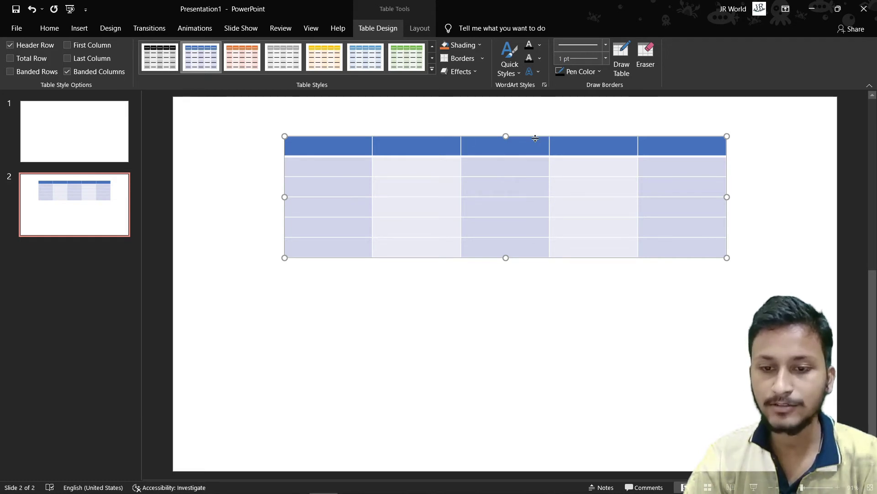
{"action": "left_click_drag", "start_coordinate": [536, 138], "coordinate": [626, 332]}
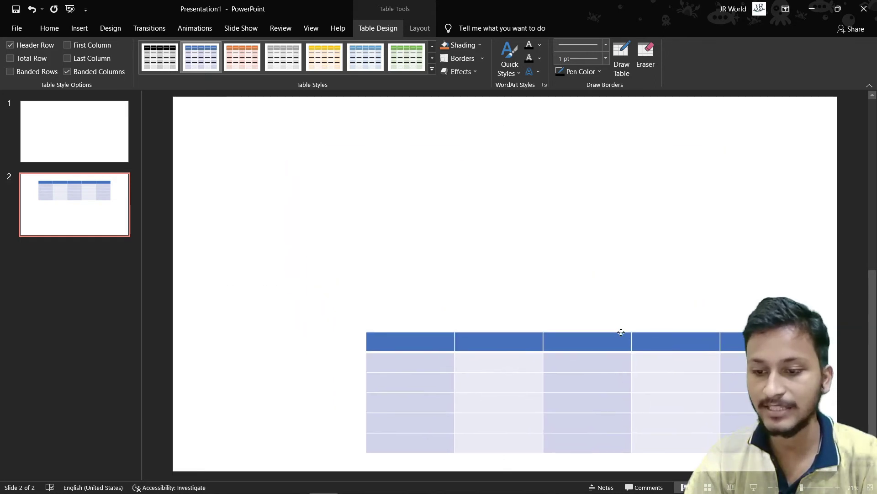
Step: Apply the Themed Style 1 - Accent 1 table style
{"action": "left_click", "coordinate": [431, 67]}
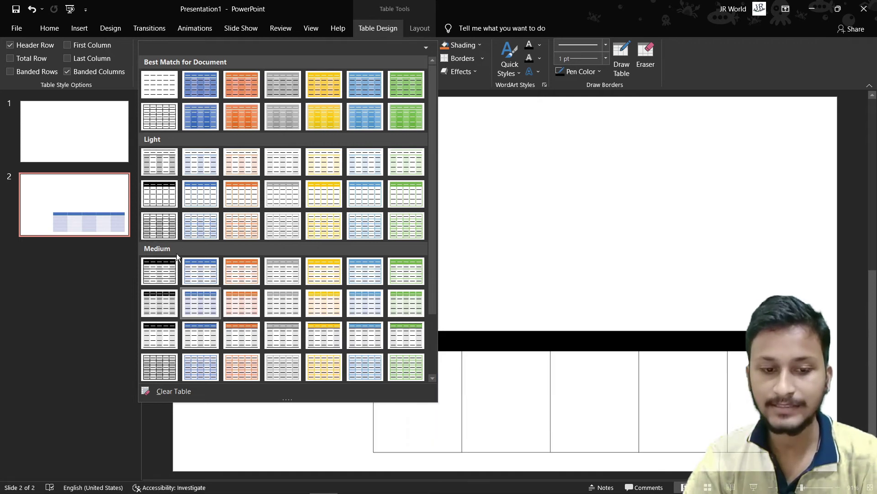
{"action": "scroll", "coordinate": [177, 253], "scroll_direction": "down", "scroll_amount": 3}
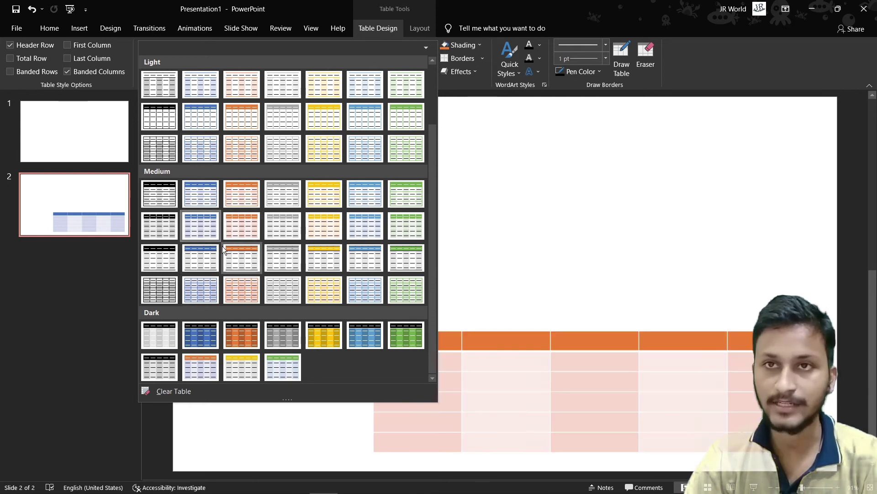
{"action": "scroll", "coordinate": [222, 246], "scroll_direction": "up", "scroll_amount": 2}
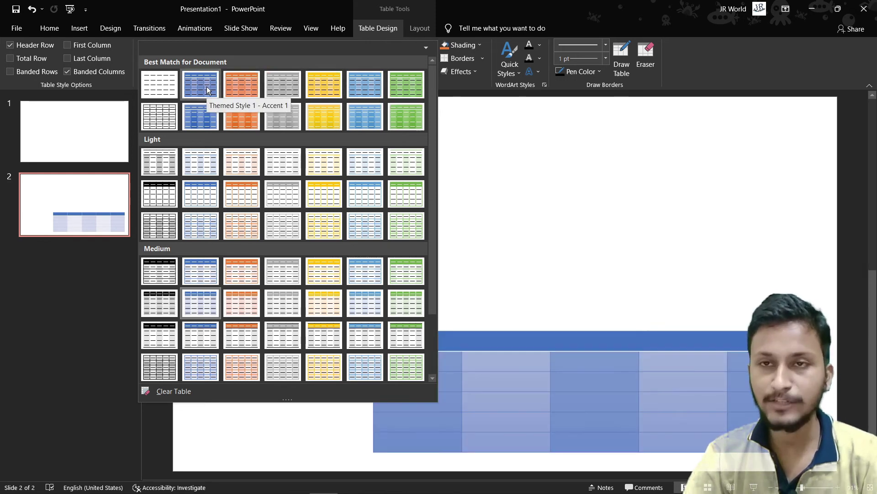
{"action": "left_click", "coordinate": [207, 87]}
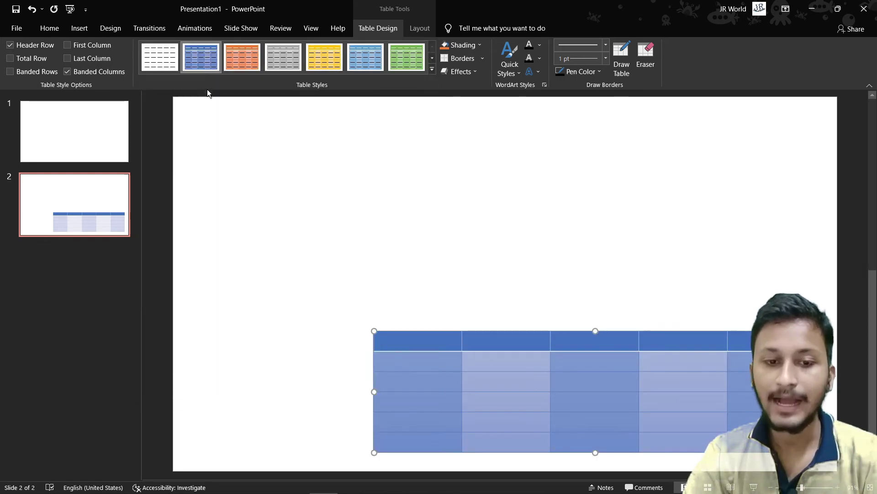
Step: Browse the table styles without changes and move the table back to the upper centre
{"action": "left_click", "coordinate": [430, 70]}
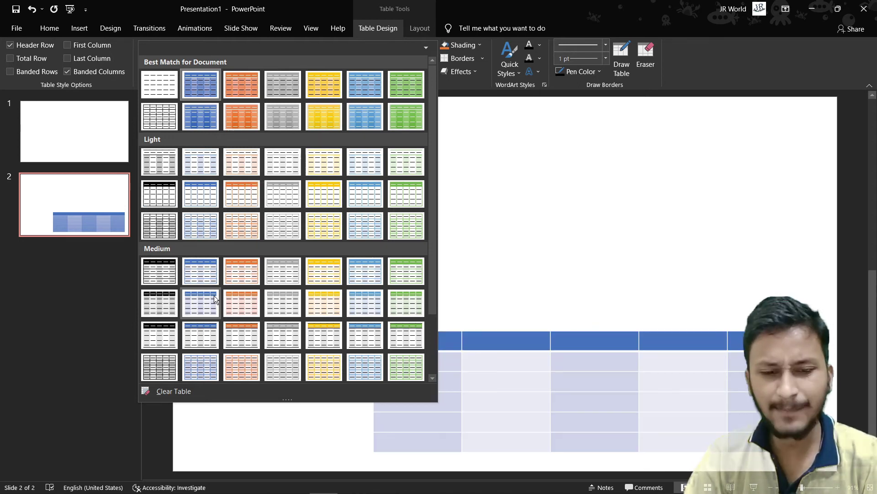
{"action": "scroll", "coordinate": [214, 295], "scroll_direction": "down", "scroll_amount": 3}
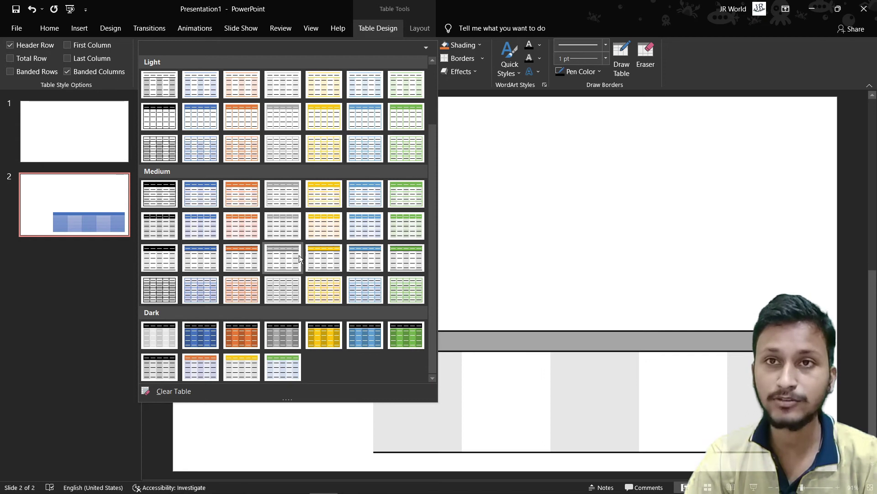
{"action": "scroll", "coordinate": [300, 258], "scroll_direction": "up", "scroll_amount": 3}
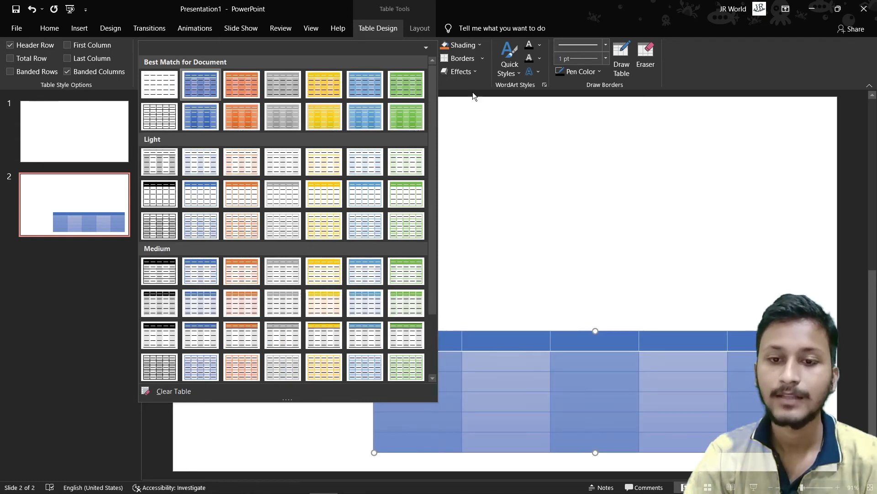
{"action": "left_click", "coordinate": [472, 90]}
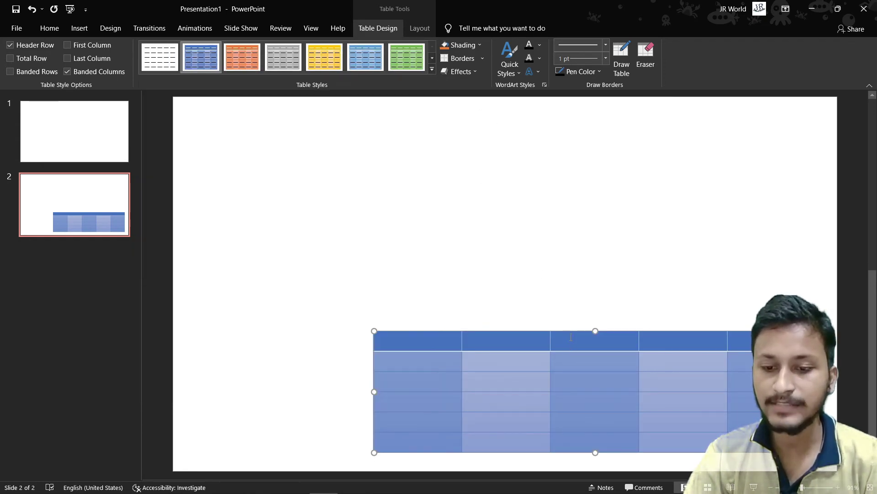
{"action": "left_click_drag", "start_coordinate": [560, 333], "coordinate": [421, 185]}
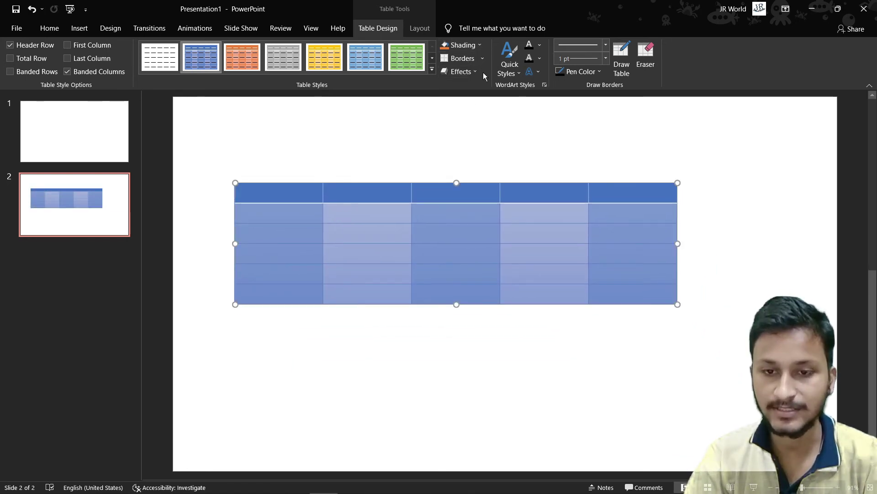
Step: Shade the whole table black and shift it lower on slide 2
{"action": "left_click", "coordinate": [480, 45]}
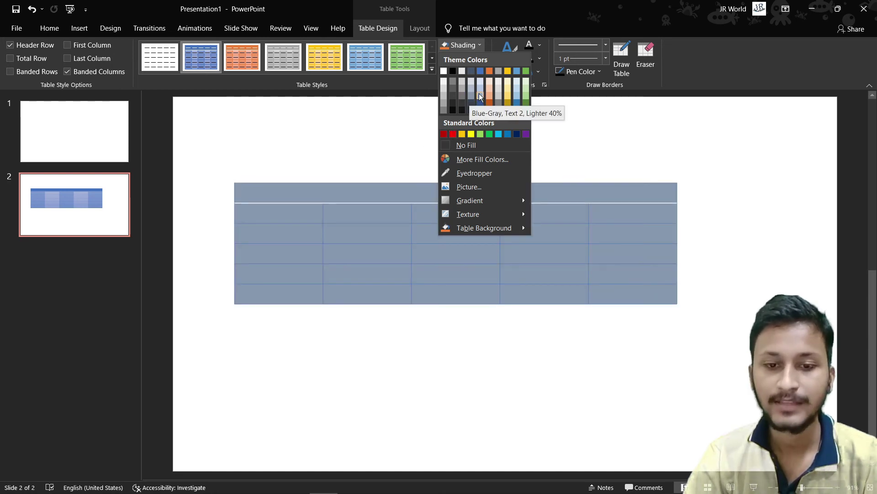
{"action": "left_click", "coordinate": [453, 71]}
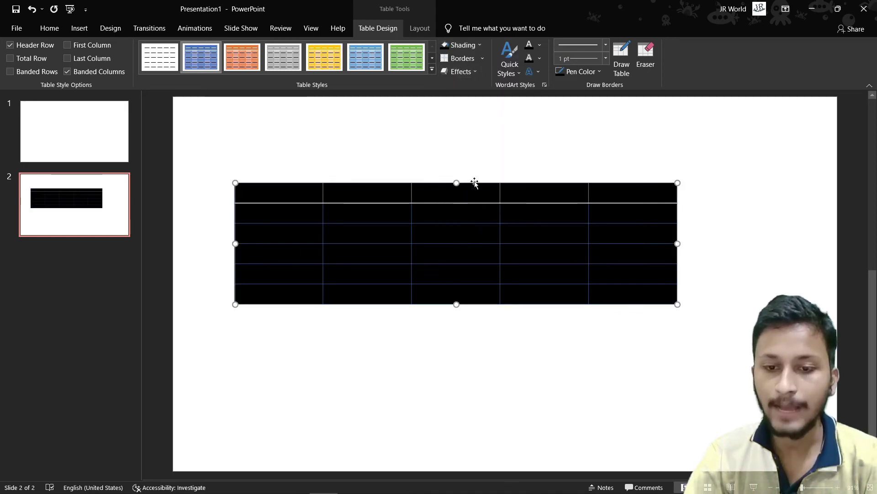
{"action": "left_click_drag", "start_coordinate": [474, 182], "coordinate": [480, 215]}
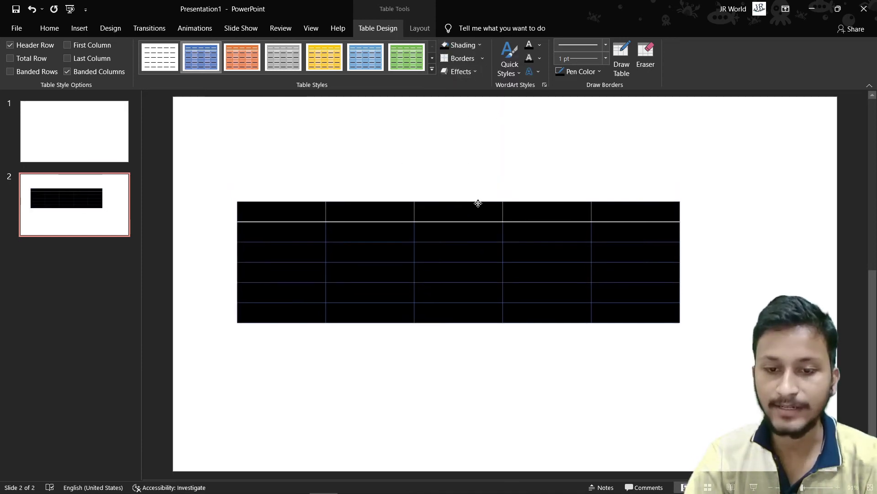
Step: Try No Border, Bottom and Inside Borders, finishing with white All Borders on every cell
{"action": "left_click", "coordinate": [481, 58]}
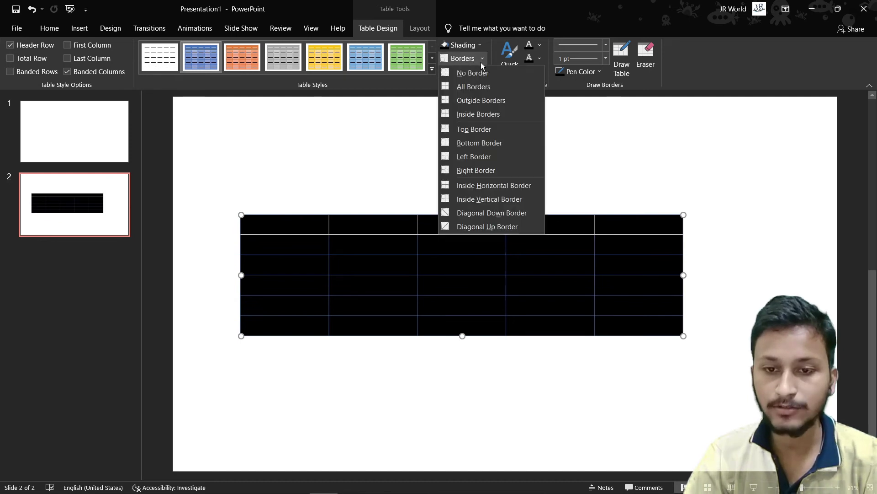
{"action": "left_click", "coordinate": [484, 86]}
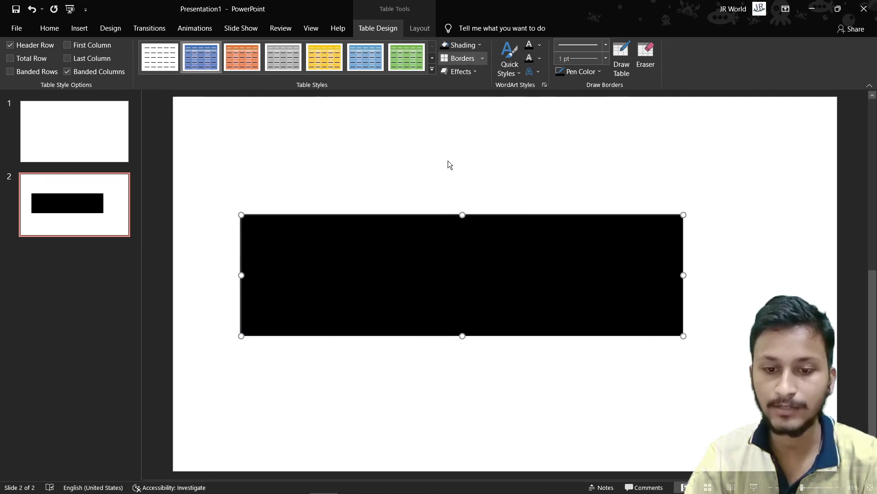
{"action": "left_click", "coordinate": [485, 57]}
{"action": "left_click", "coordinate": [481, 89]}
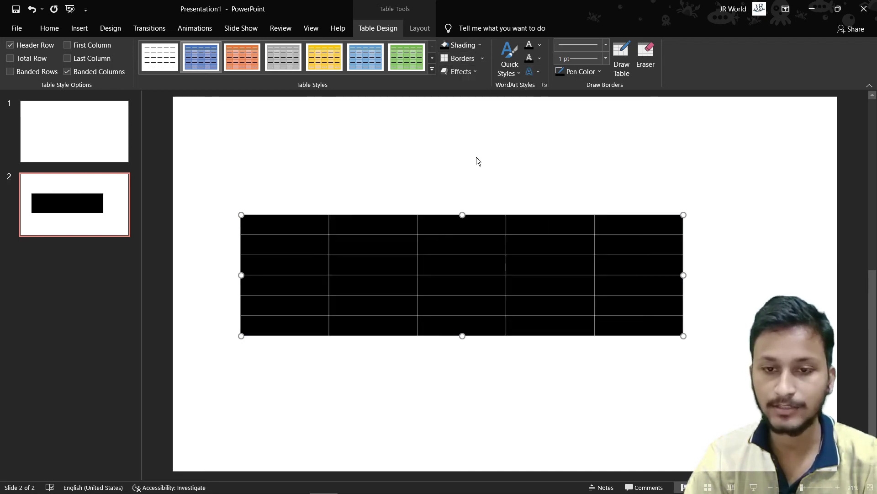
{"action": "left_click", "coordinate": [480, 59]}
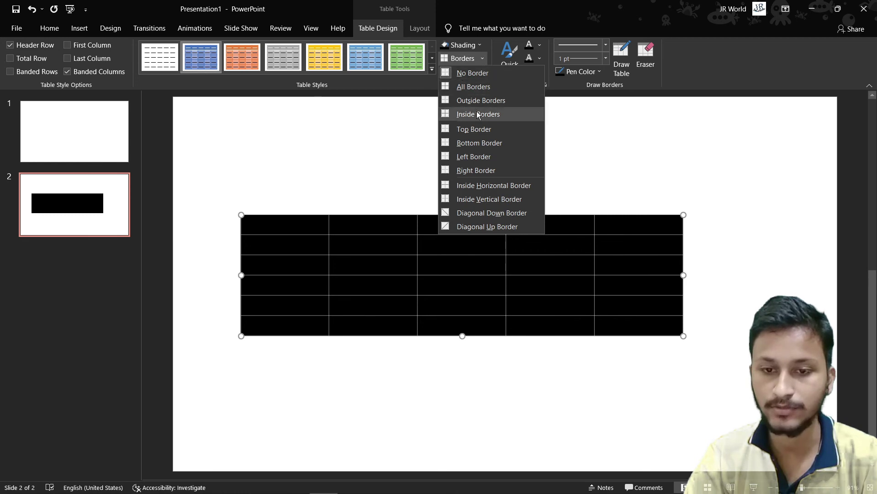
{"action": "left_click", "coordinate": [473, 143]}
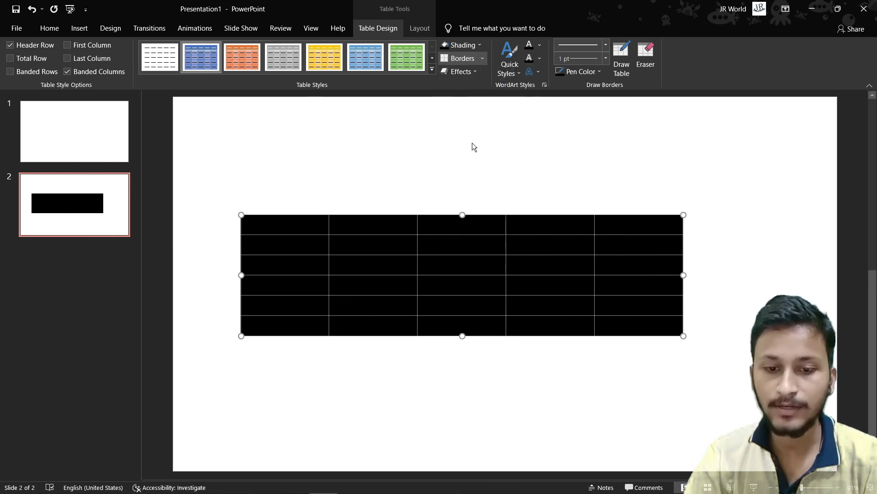
{"action": "left_click", "coordinate": [482, 59]}
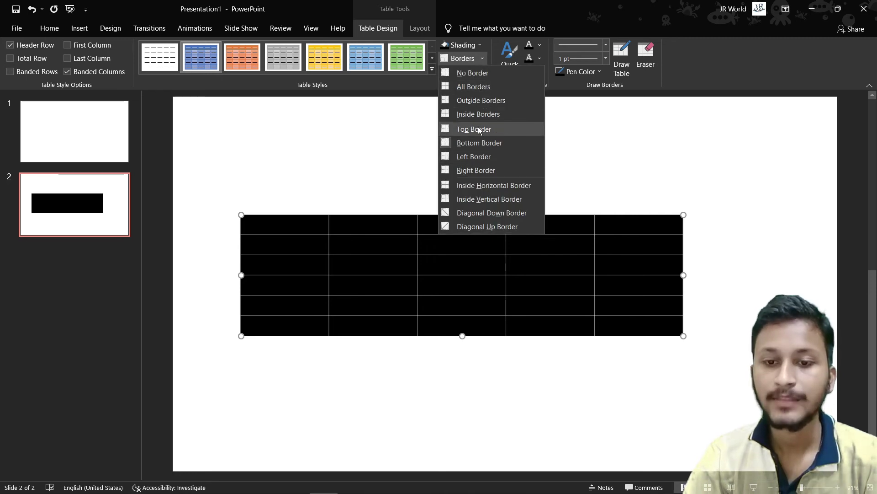
{"action": "left_click", "coordinate": [479, 115]}
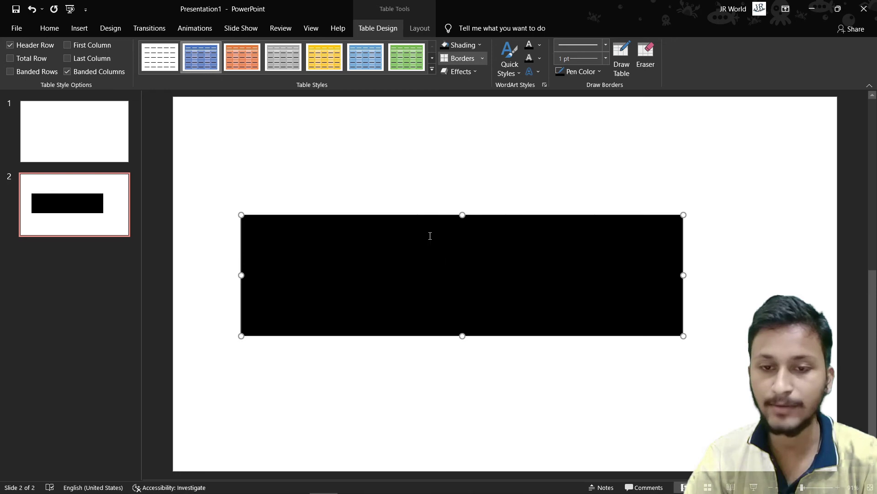
{"action": "left_click", "coordinate": [482, 59]}
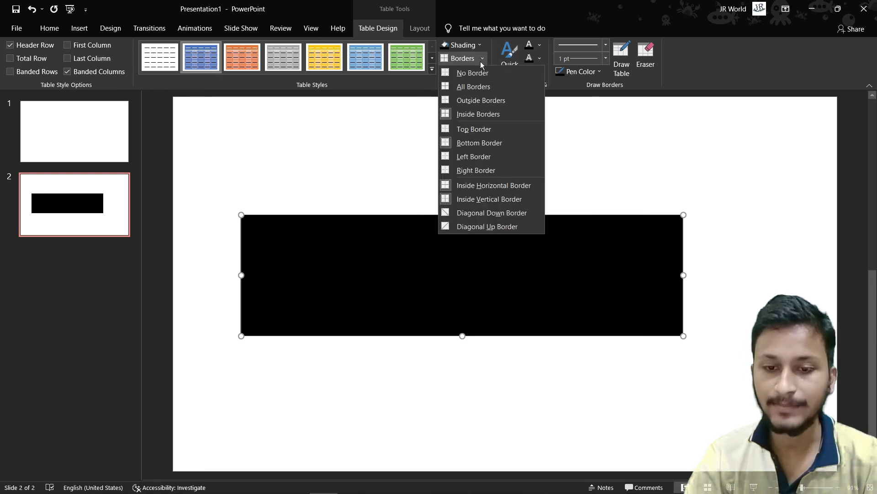
{"action": "left_click", "coordinate": [463, 85]}
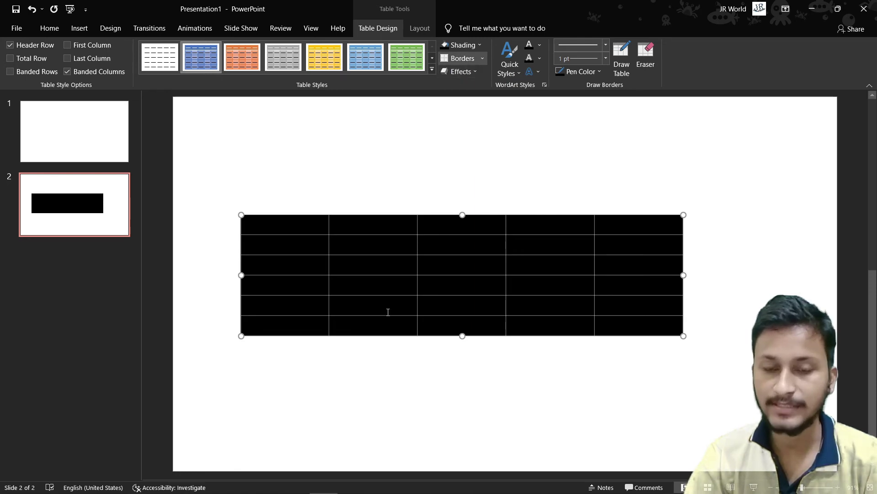
{"action": "left_click", "coordinate": [475, 72]}
{"action": "mouse_move", "coordinate": [479, 92]}
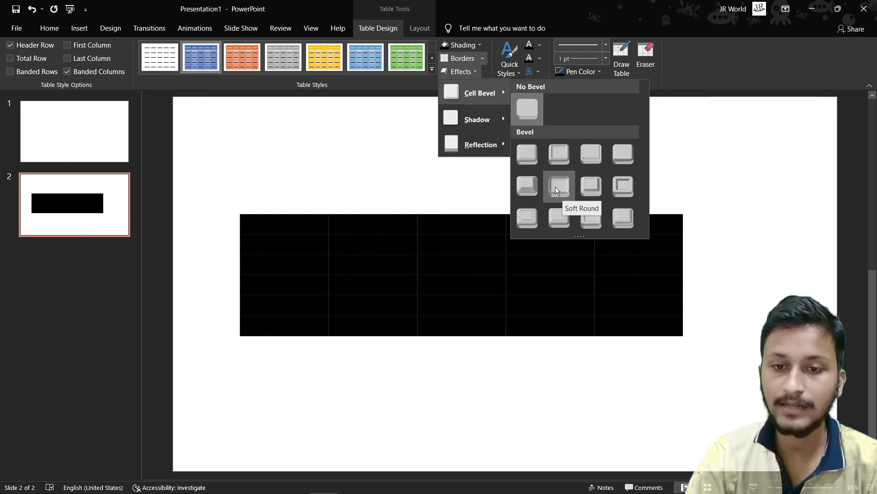
Step: Add a Perspective shadow preset to the table, skipping bevel and reflection effects
{"action": "left_click", "coordinate": [416, 84]}
{"action": "left_click", "coordinate": [474, 73]}
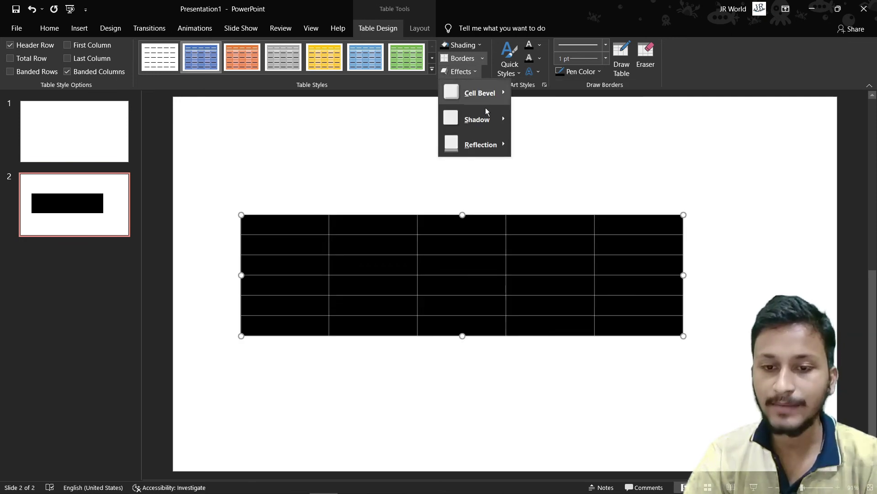
{"action": "mouse_move", "coordinate": [476, 119]}
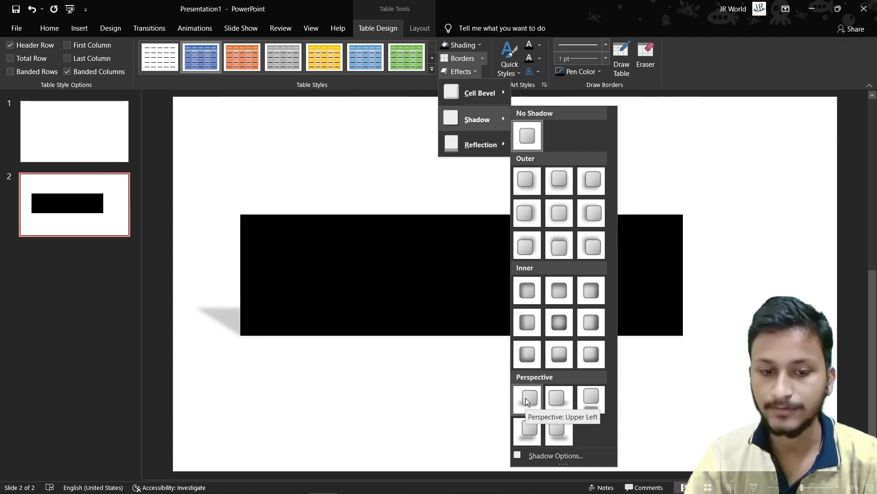
{"action": "left_click", "coordinate": [590, 402]}
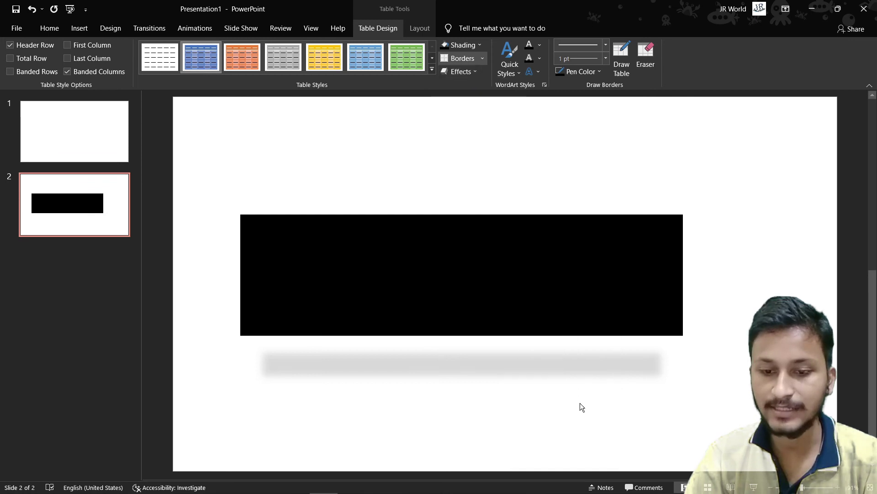
{"action": "left_click", "coordinate": [459, 72]}
{"action": "mouse_move", "coordinate": [480, 144]}
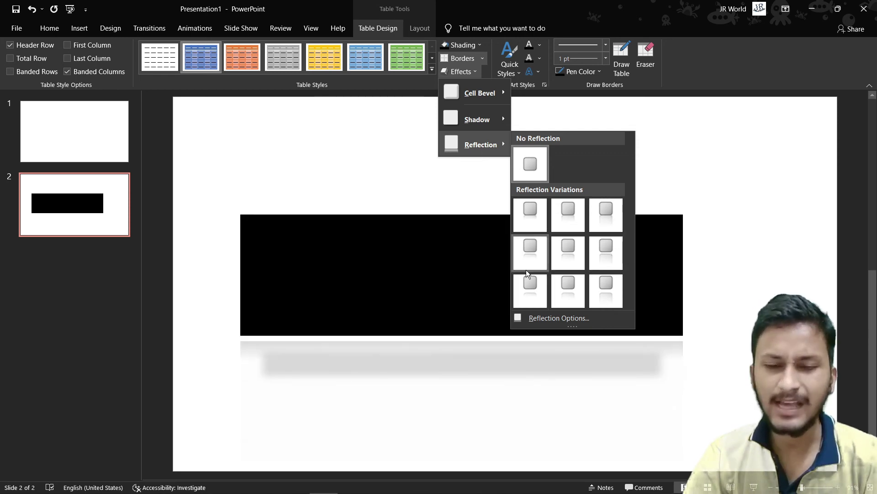
{"action": "left_click", "coordinate": [424, 182]}
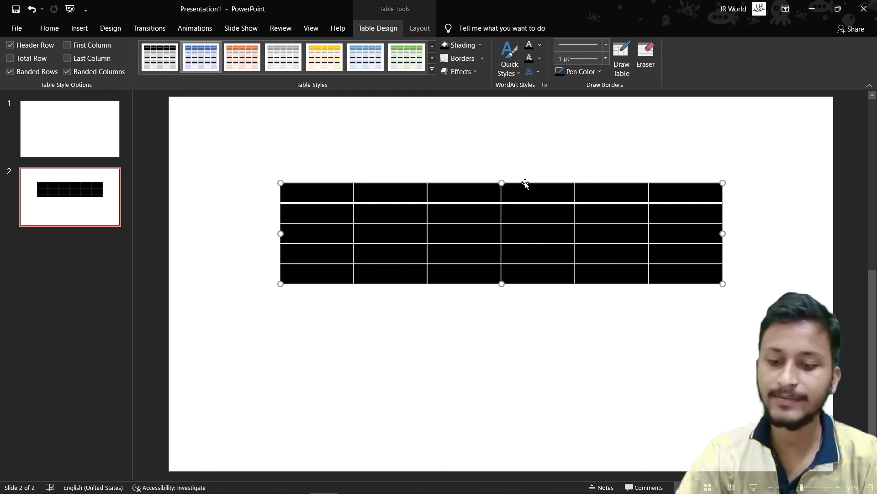
Step: Delete the table and insert an embedded Excel Spreadsheet on slide 2
{"action": "key", "text": "Delete"}
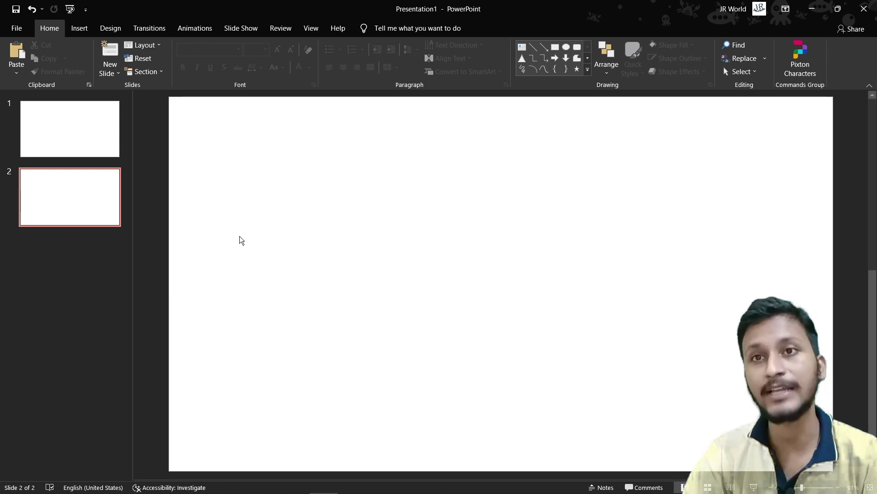
{"action": "left_click", "coordinate": [76, 27]}
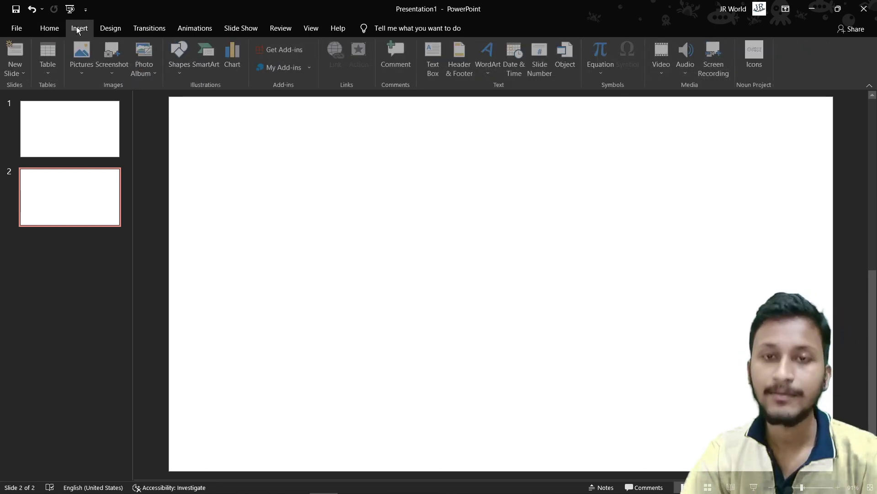
{"action": "left_click", "coordinate": [54, 72]}
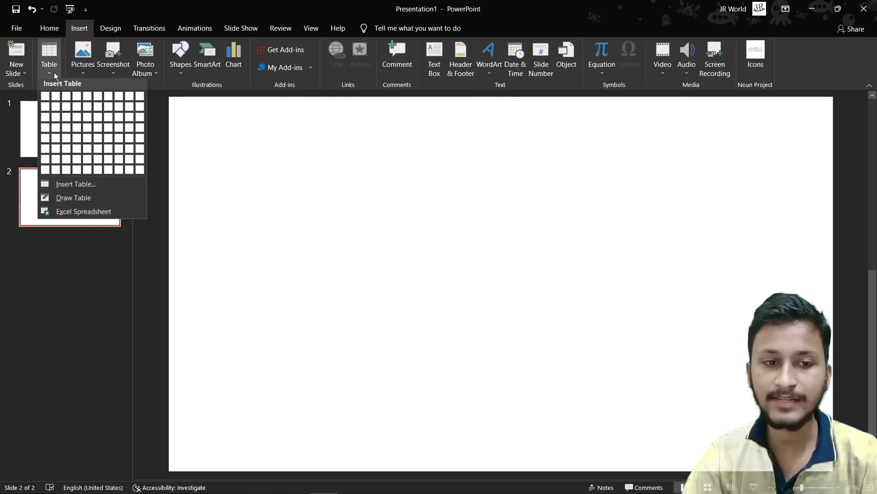
{"action": "left_click", "coordinate": [72, 216]}
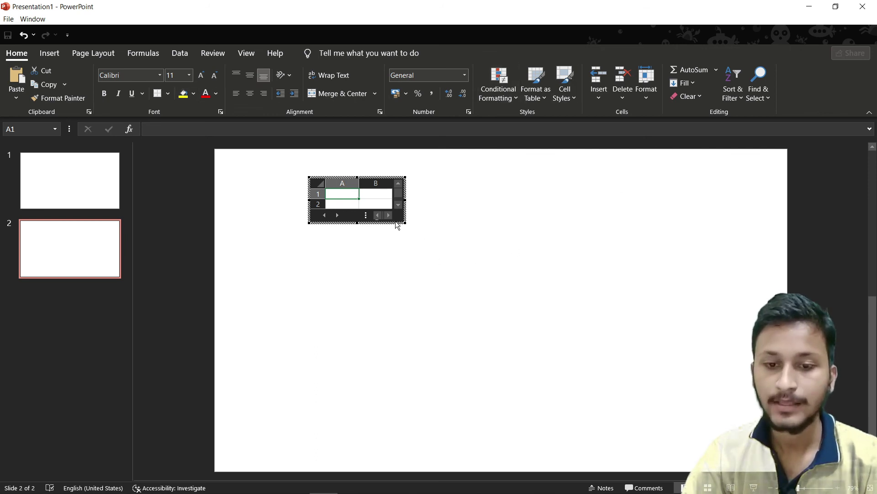
Step: Drag the embedded spreadsheet's bottom-right corner down and right to enlarge it beyond columns A–B and rows 1–2
{"action": "left_click_drag", "start_coordinate": [404, 221], "coordinate": [650, 384]}
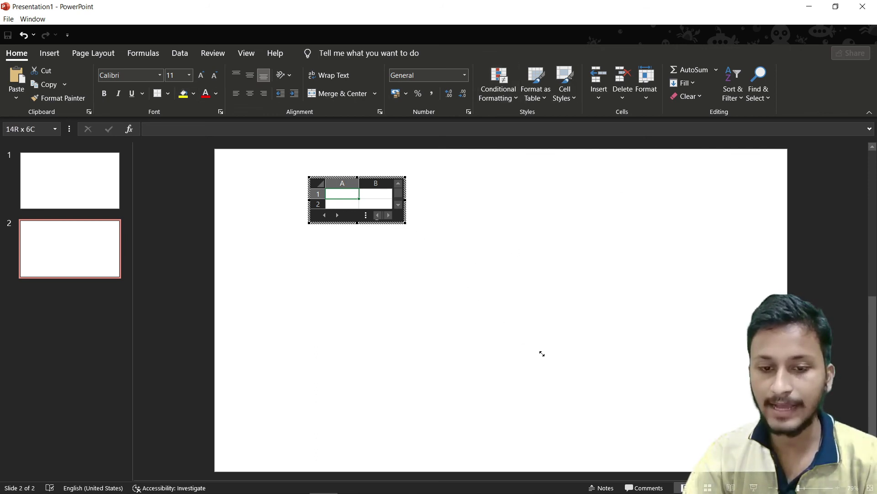